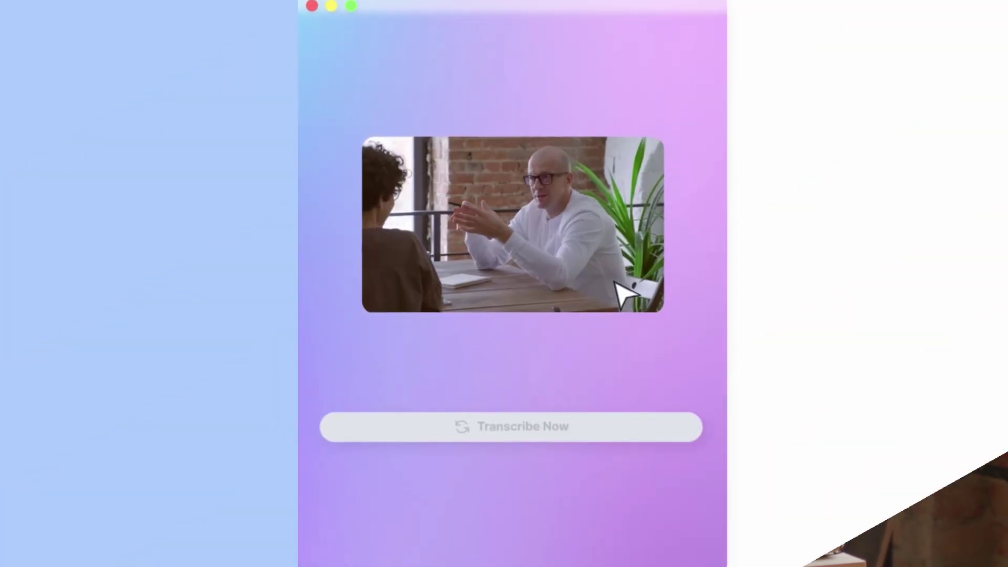
# Start transcribing the interview clip with Transcribe Now under the video preview.
pyautogui.click(623, 428)
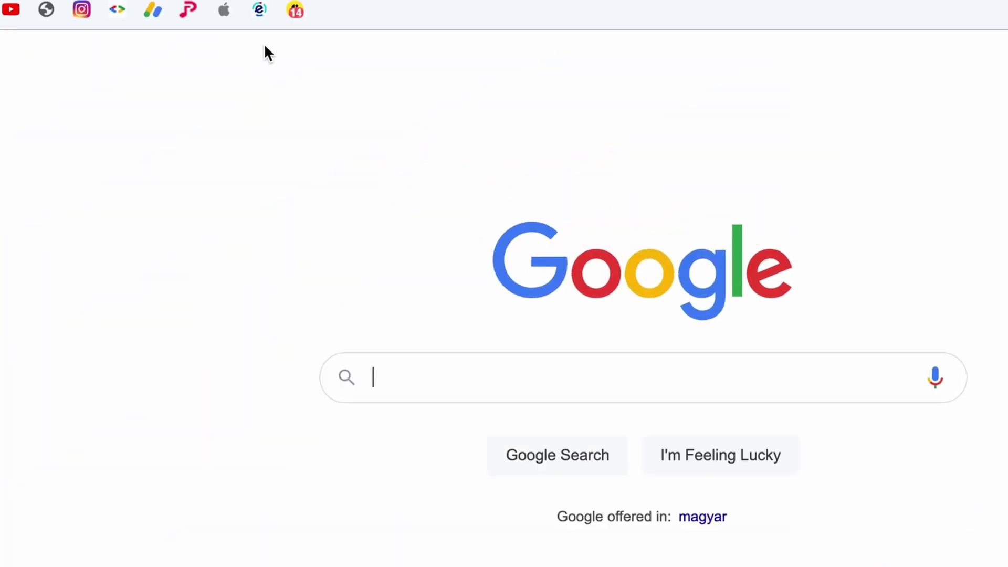
# Go to media.io in Chrome and open its Auto Transcription tool.
pyautogui.click(343, 25)
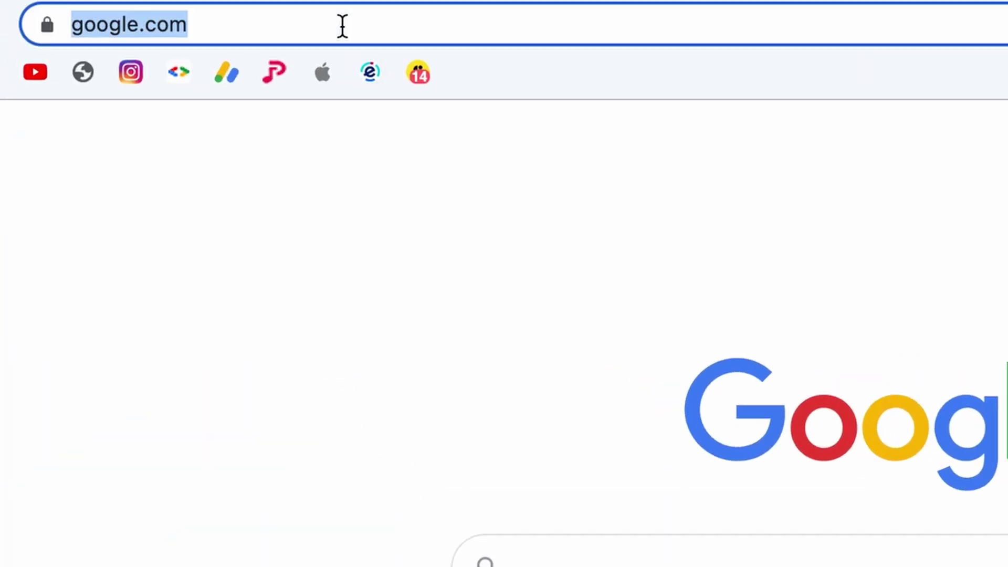
pyautogui.write('media.io')
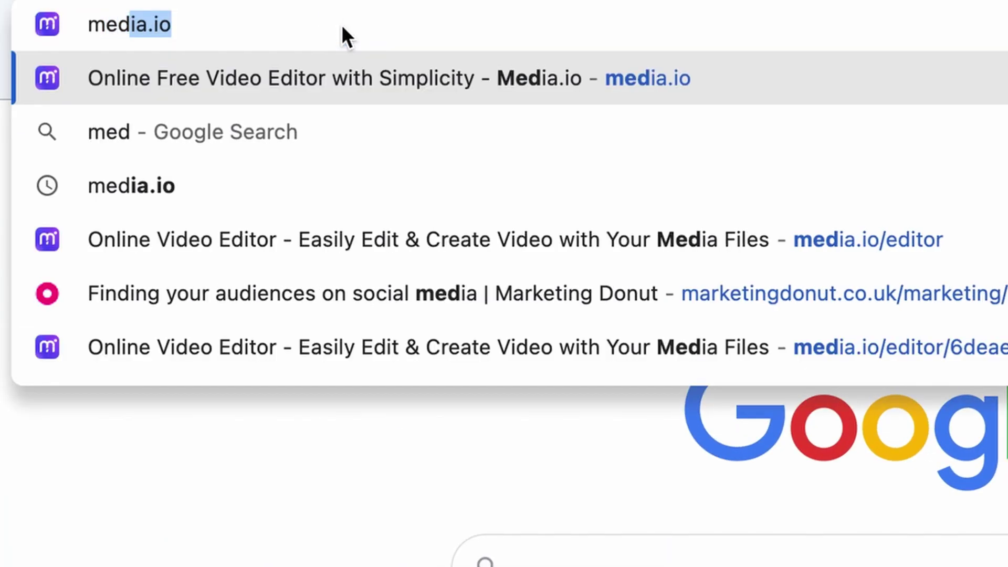
pyautogui.press('Return')
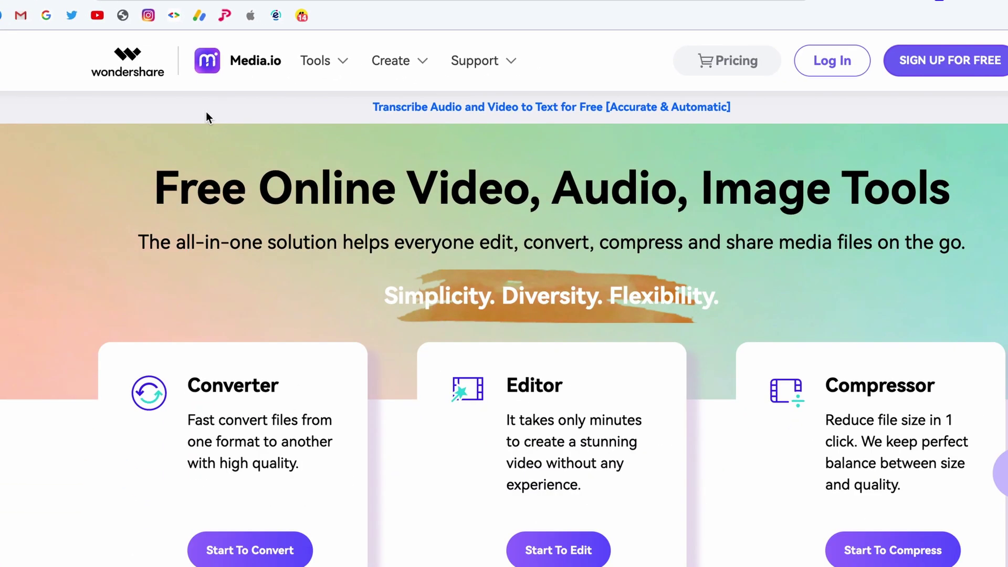
pyautogui.moveTo(325, 66)
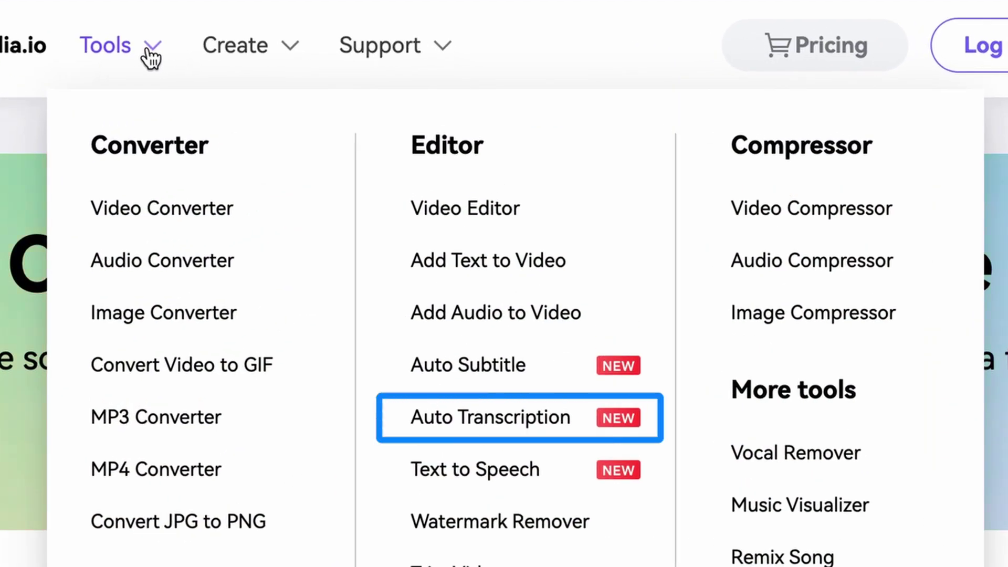
pyautogui.click(503, 425)
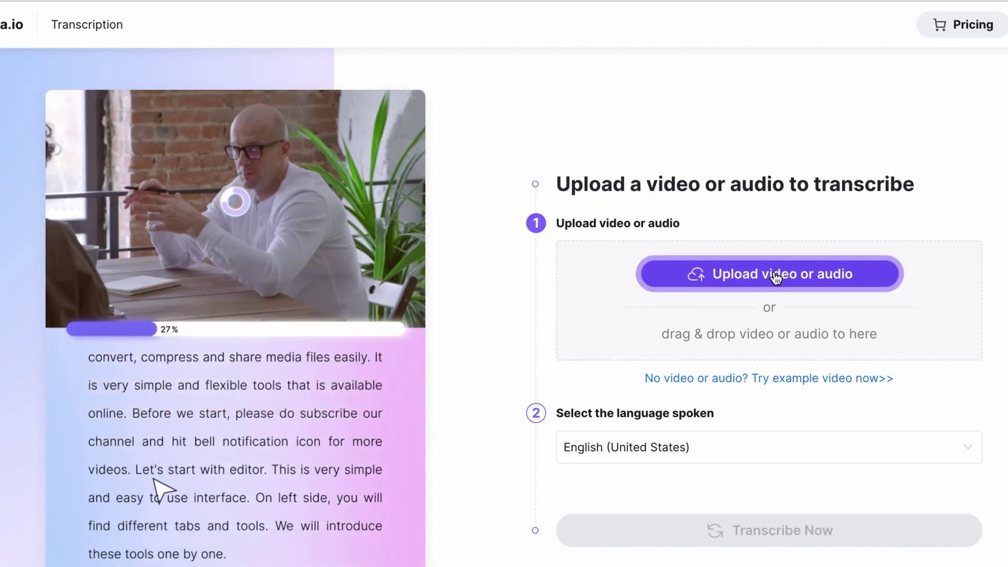
# Upload the 'How to Edit Video Using Mediaio s Video Editor_1080p' mp4 with English (United States) as the spoken language.
pyautogui.click(776, 279)
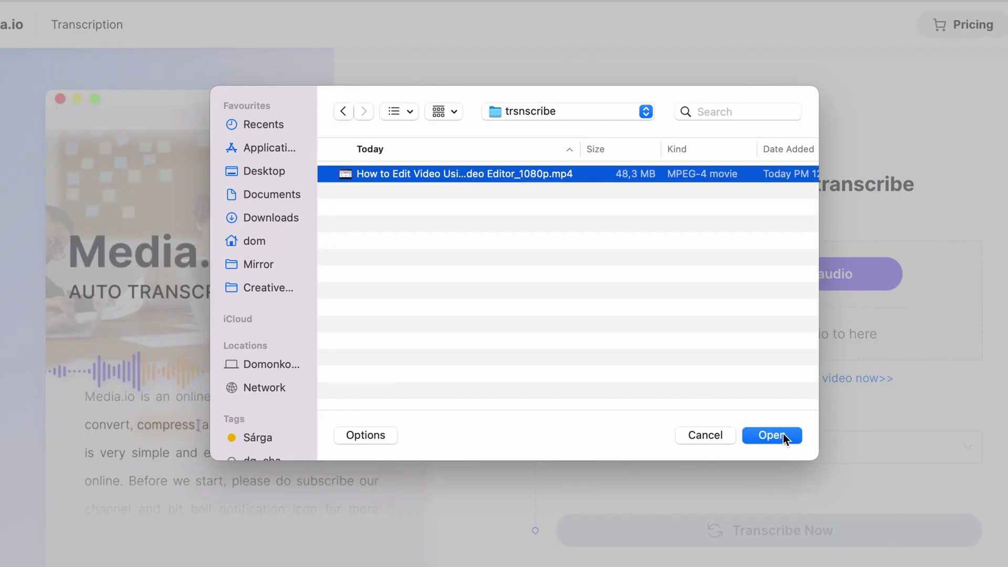
pyautogui.click(783, 434)
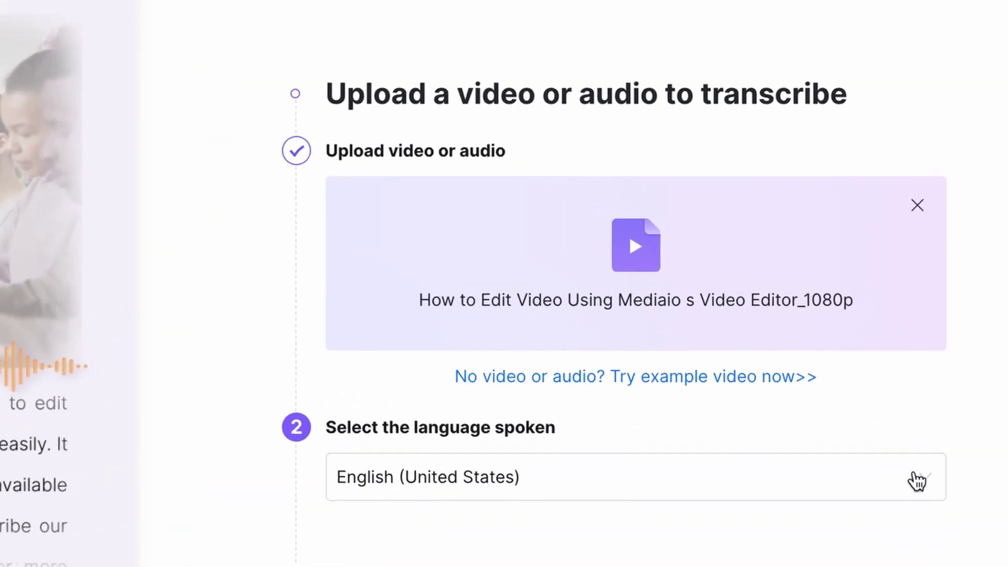
pyautogui.click(918, 482)
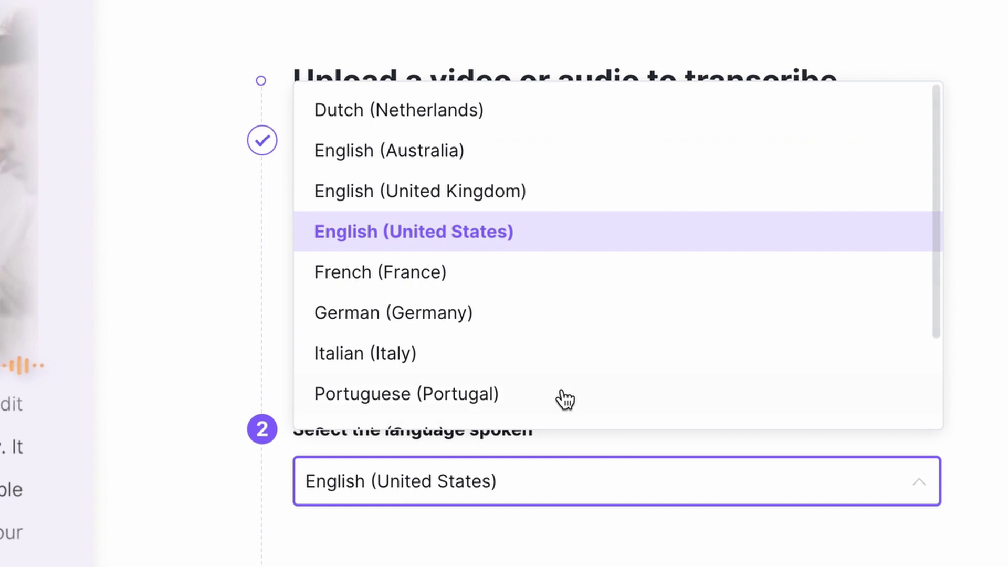
pyautogui.scroll(-3, 562, 398)
pyautogui.scroll(3, 563, 398)
pyautogui.click(447, 232)
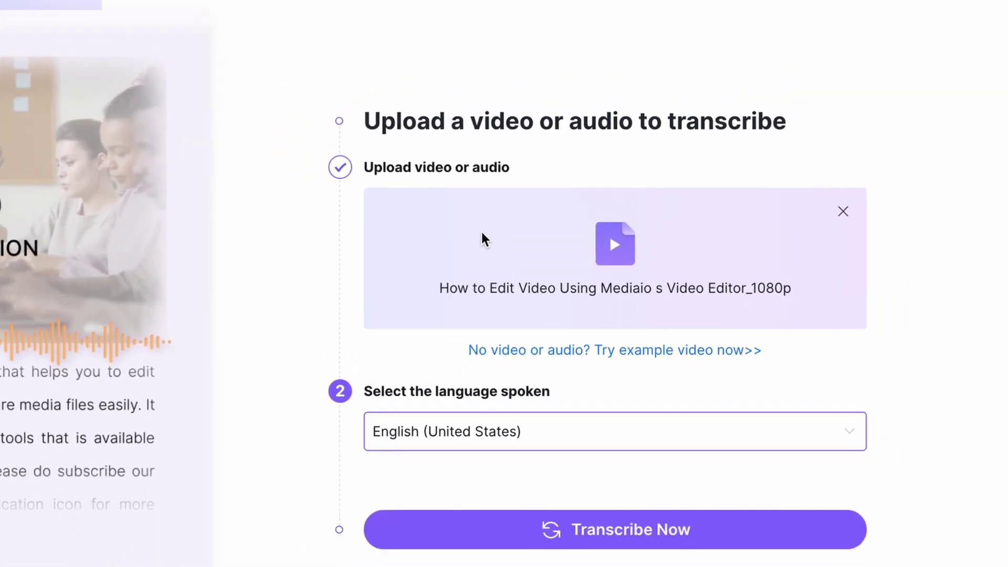
pyautogui.click(695, 532)
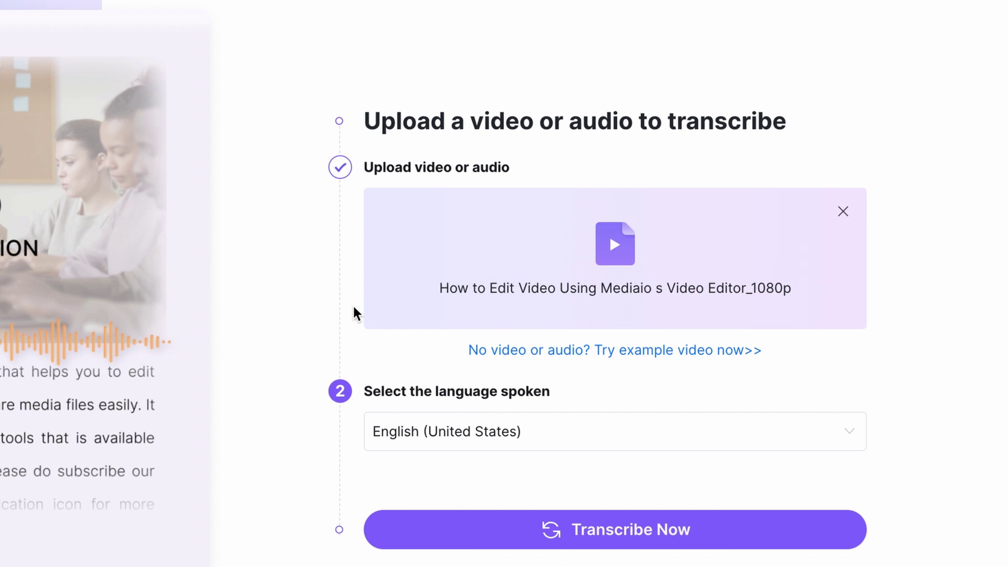
# Begin transcription after signing in so the English transcript is generated.
pyautogui.click(584, 531)
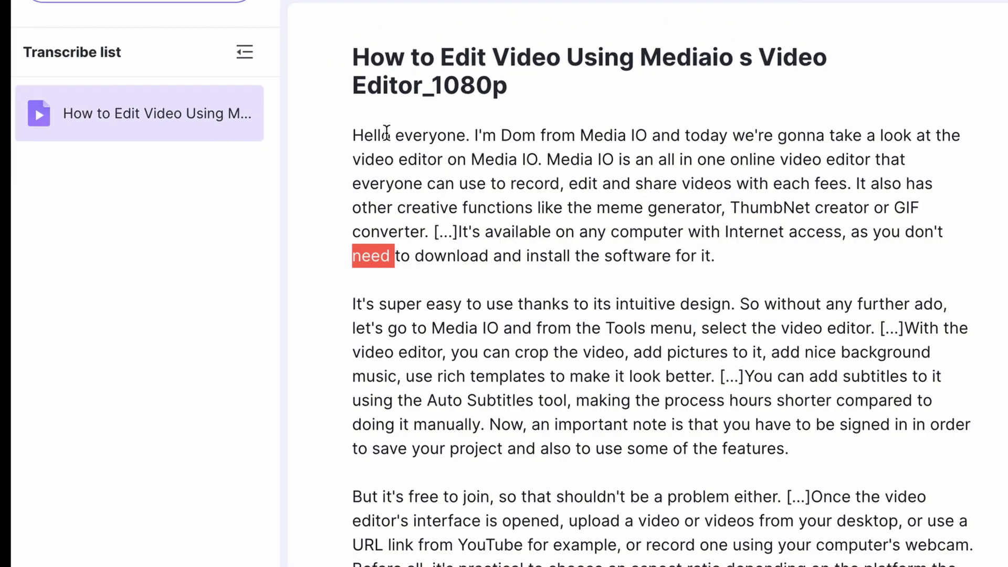
# Play the video from the word 'Hello' and lower the playback volume slightly.
pyautogui.click(386, 134)
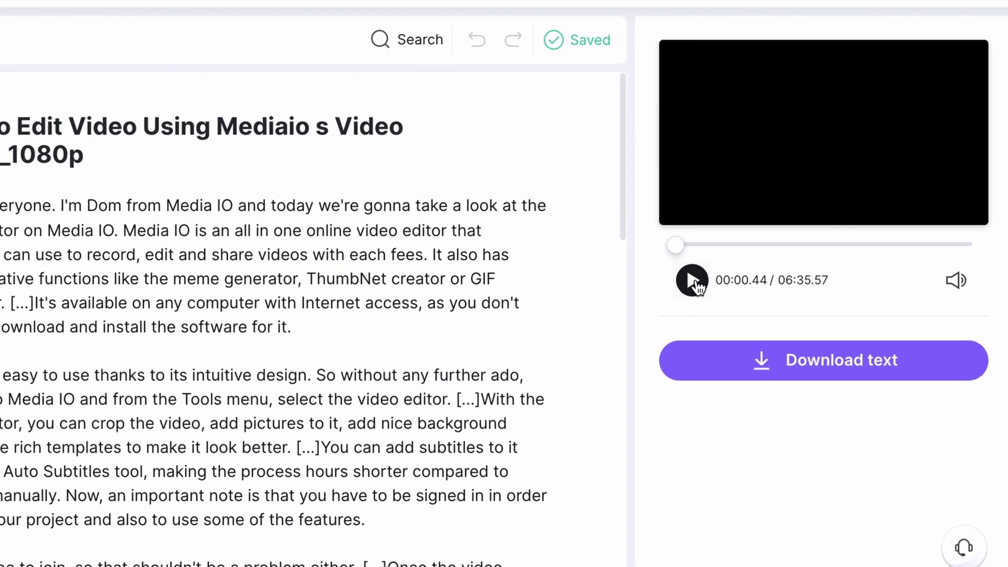
pyautogui.click(693, 281)
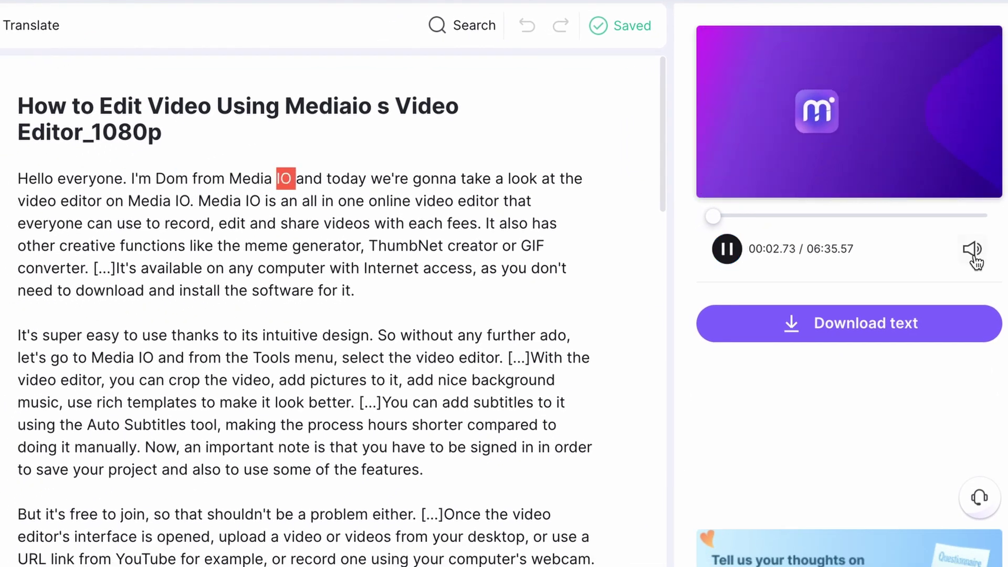
pyautogui.moveTo(958, 286)
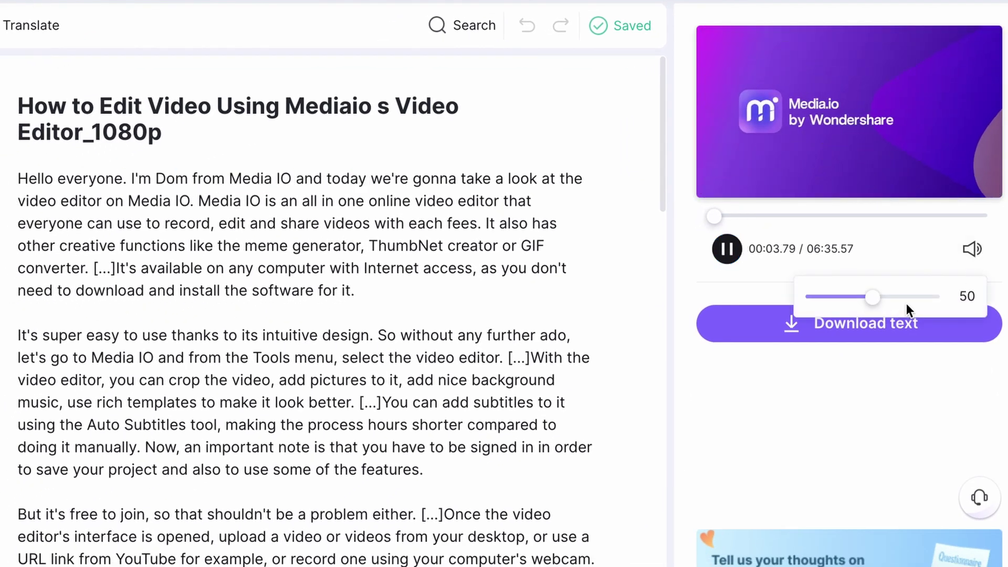
pyautogui.moveTo(847, 309); pyautogui.dragTo(841, 310)
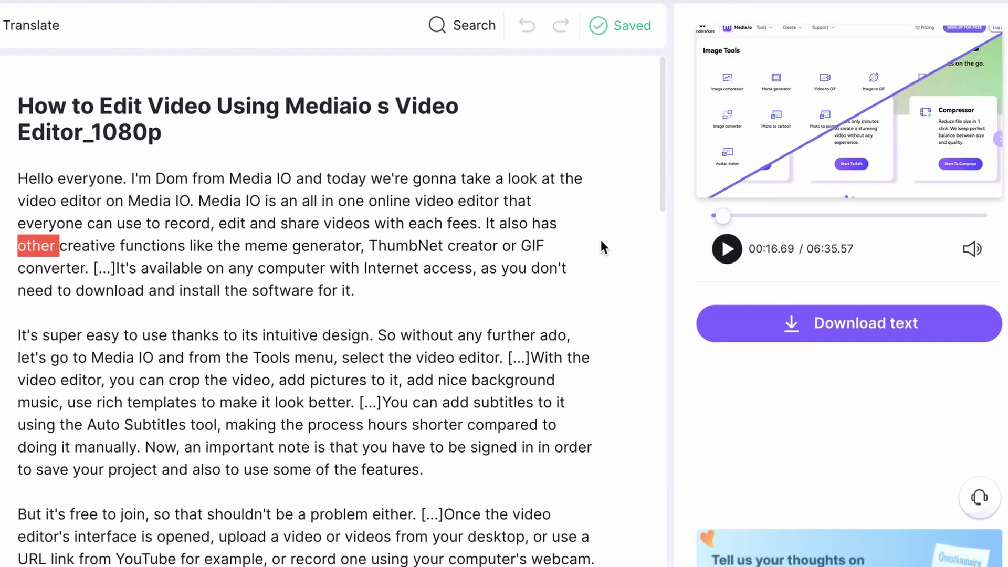
# Fix the misheard 'fees', delete 'file', and type 'Don't forget to subscribe to media.io's official YouTube Cha'.
pyautogui.moveTo(449, 223); pyautogui.dragTo(479, 223)
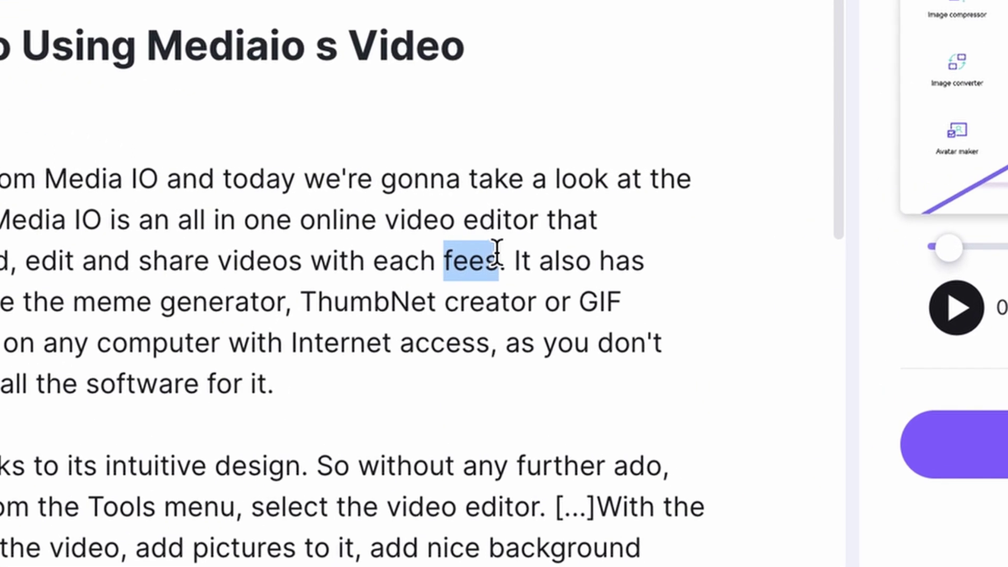
pyautogui.write('eas')
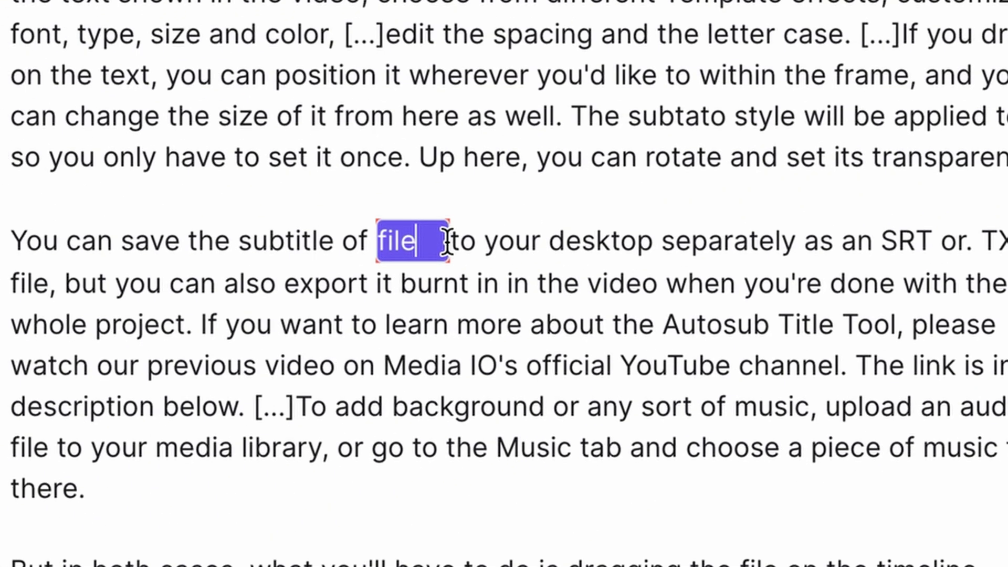
pyautogui.press('BackSpace')
pyautogui.press('BackSpace')
pyautogui.press('BackSpace')
pyautogui.press('BackSpace')
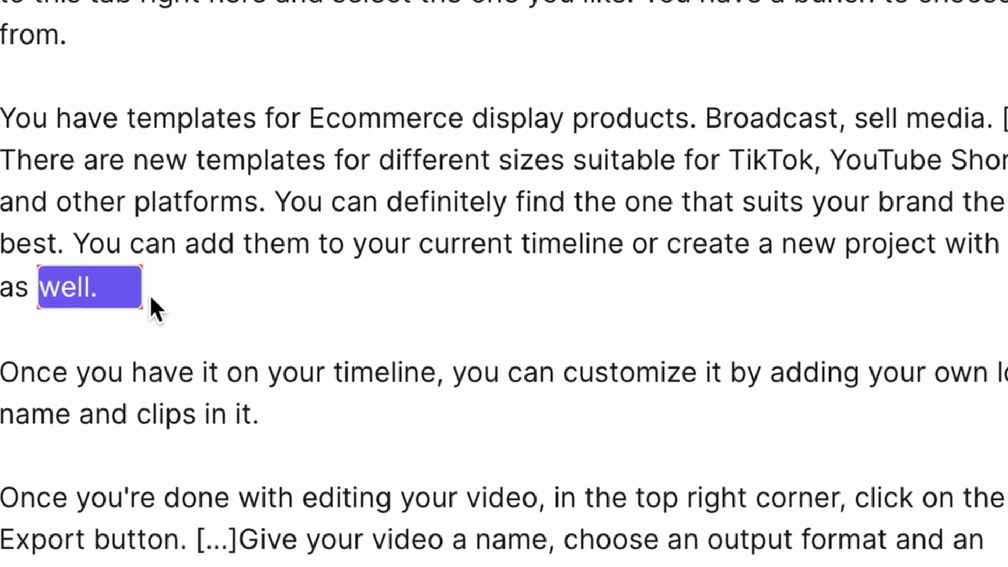
pyautogui.write("Don't forget to subscribe to media.io's ")
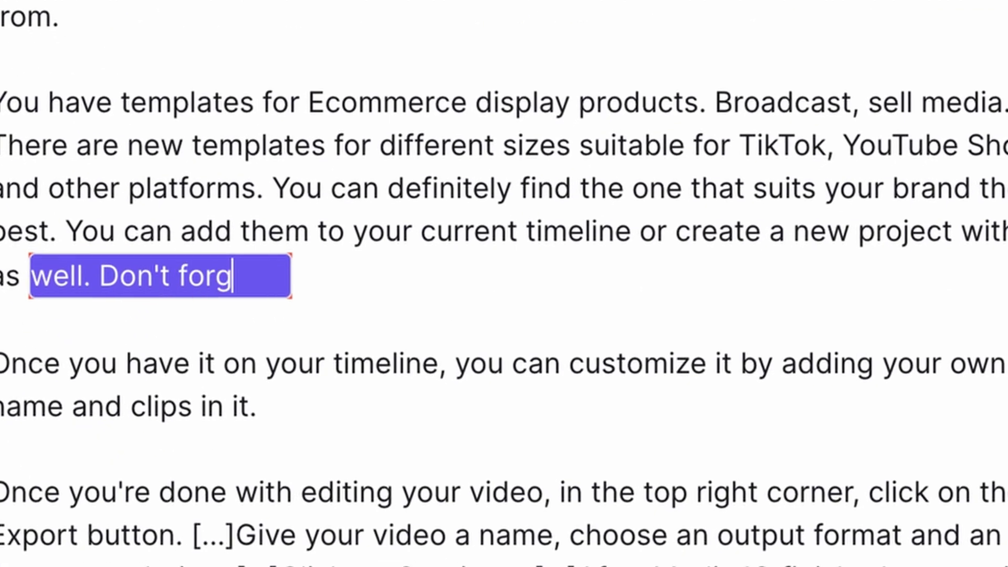
pyautogui.write('official YouTube Cha')
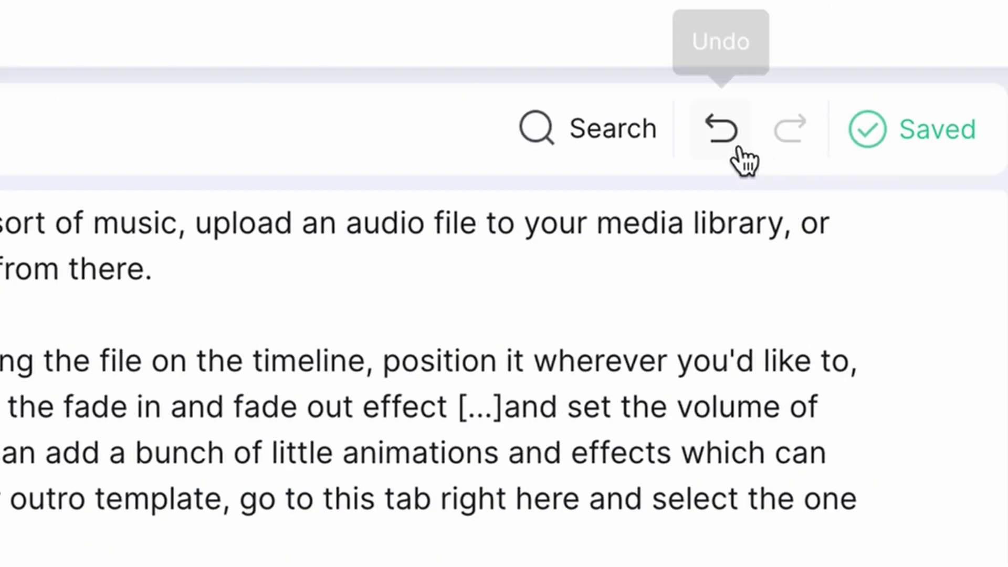
# Undo the last transcript edit and select the word 'video' in the splitting sentence.
pyautogui.click(740, 152)
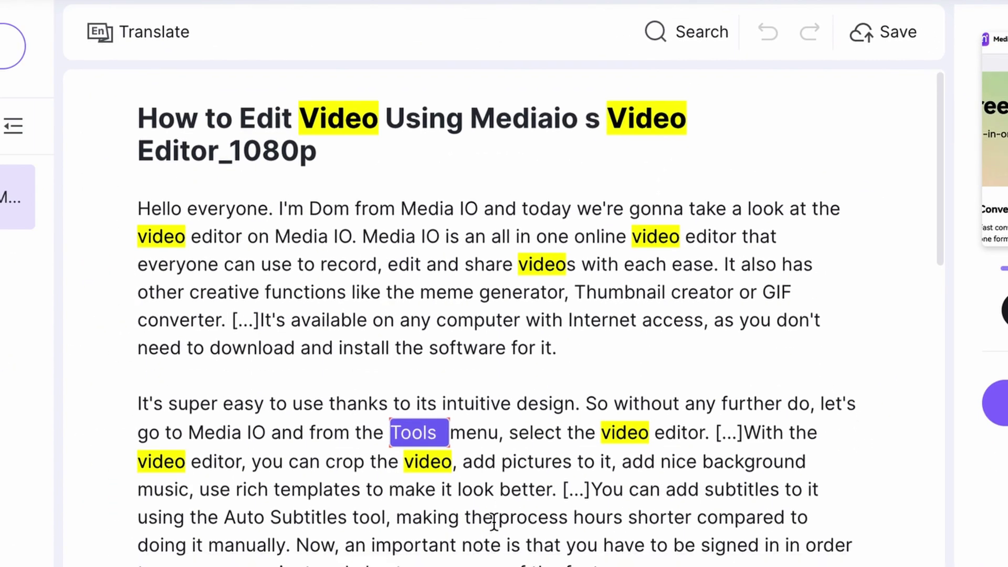
pyautogui.scroll(-3, 494, 522)
pyautogui.doubleClick(574, 515)
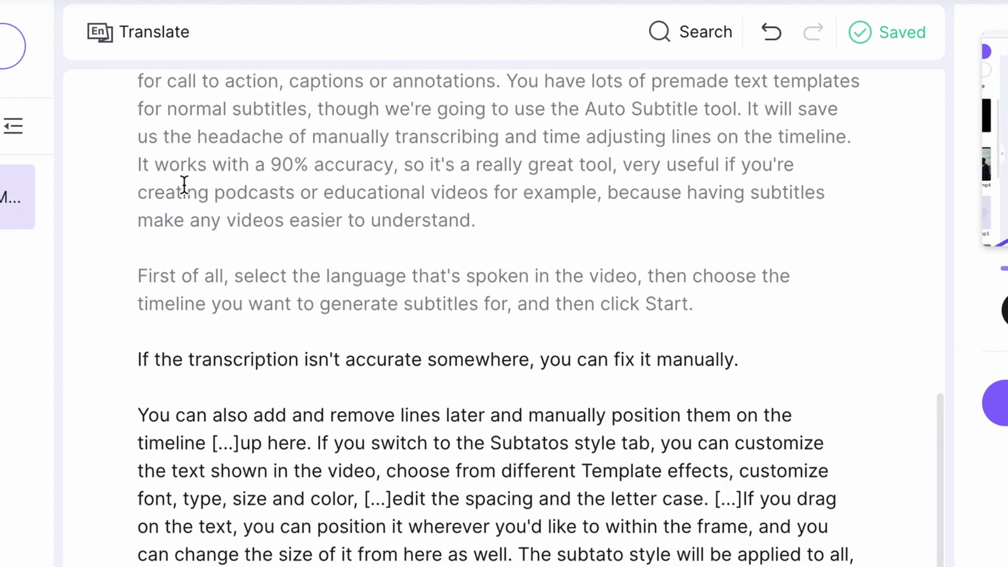
pyautogui.scroll(15, 184, 183)
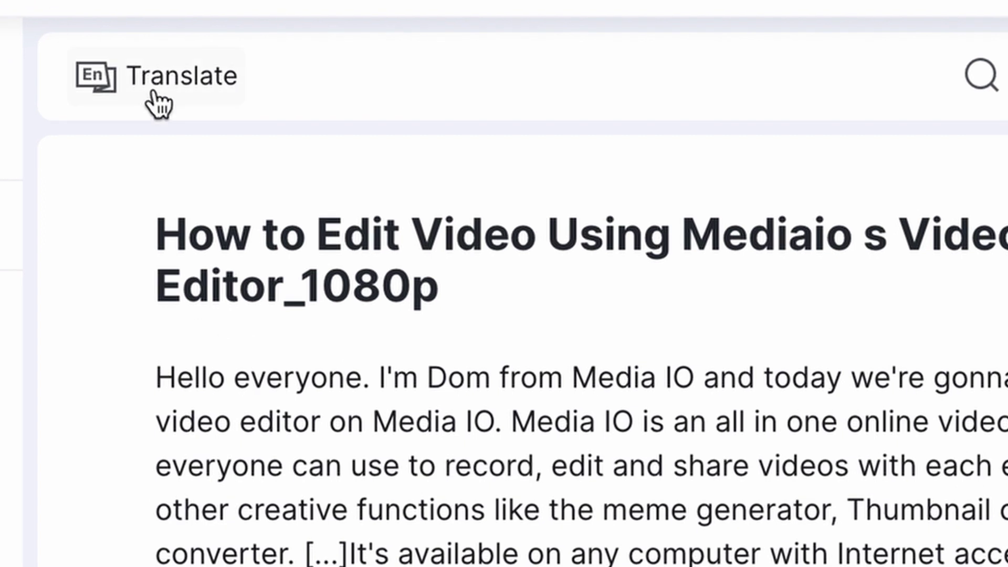
# Choose Italian as the target language and translate the transcript.
pyautogui.click(157, 103)
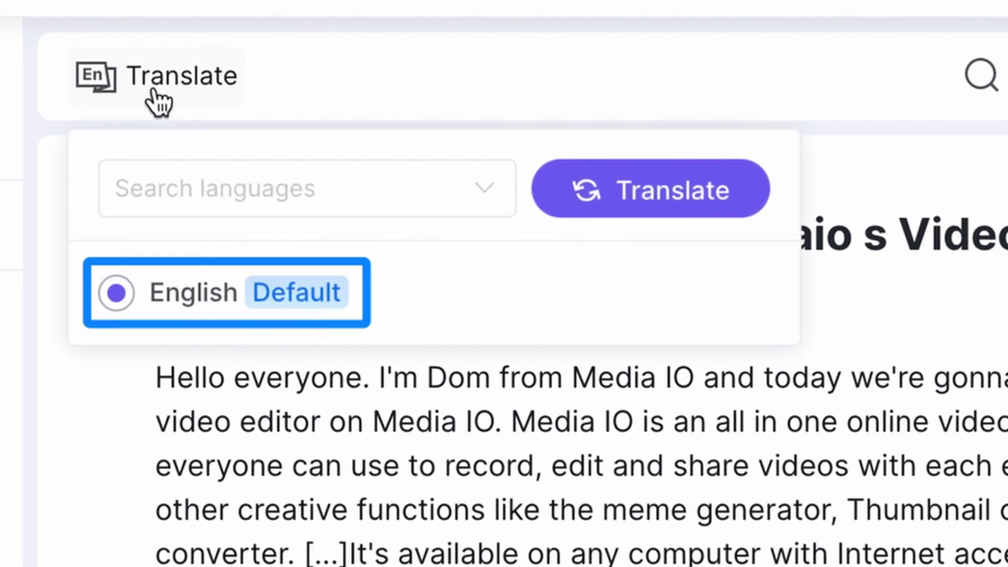
pyautogui.click(294, 194)
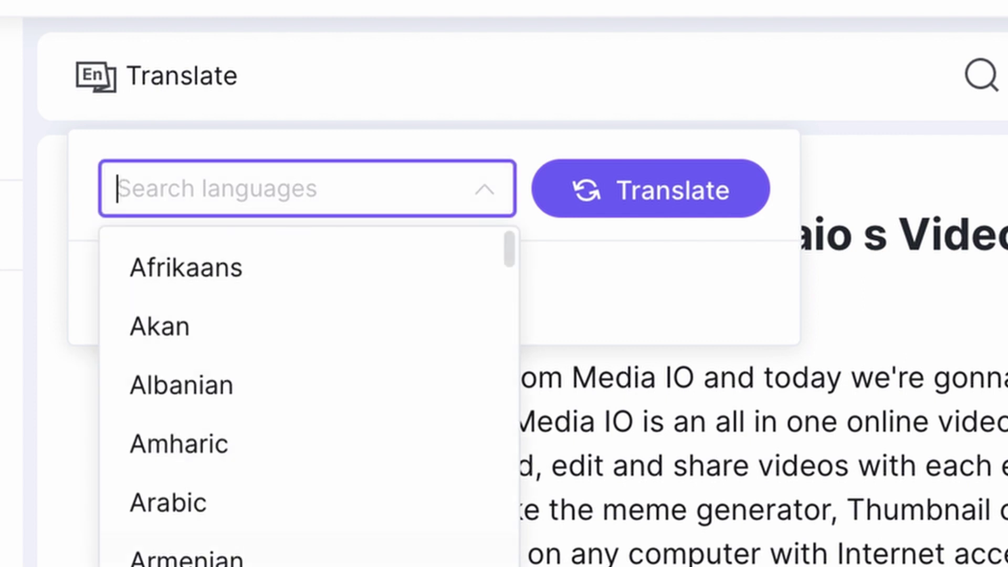
pyautogui.scroll(-10, 310, 393)
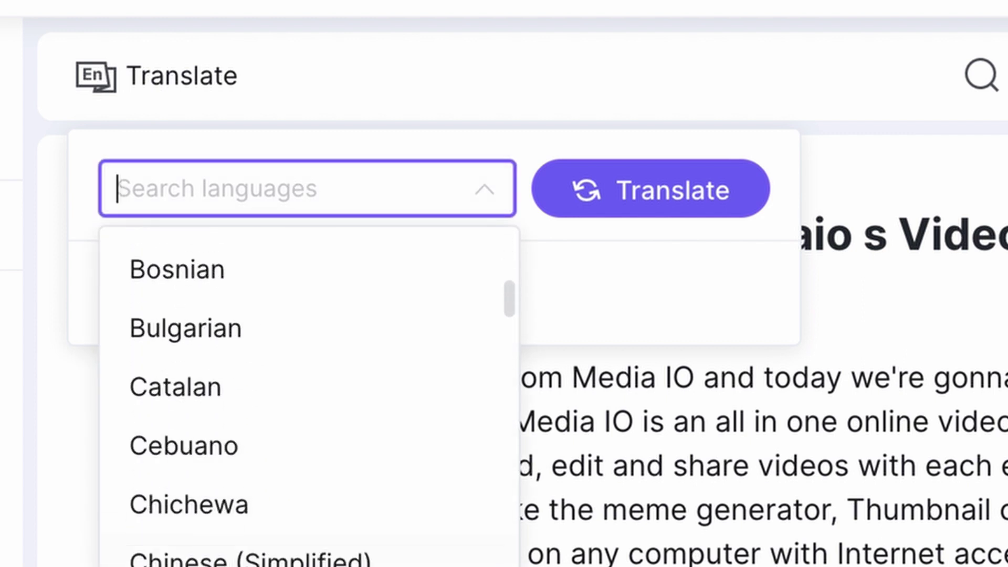
pyautogui.scroll(-15, 196, 557)
pyautogui.click(168, 490)
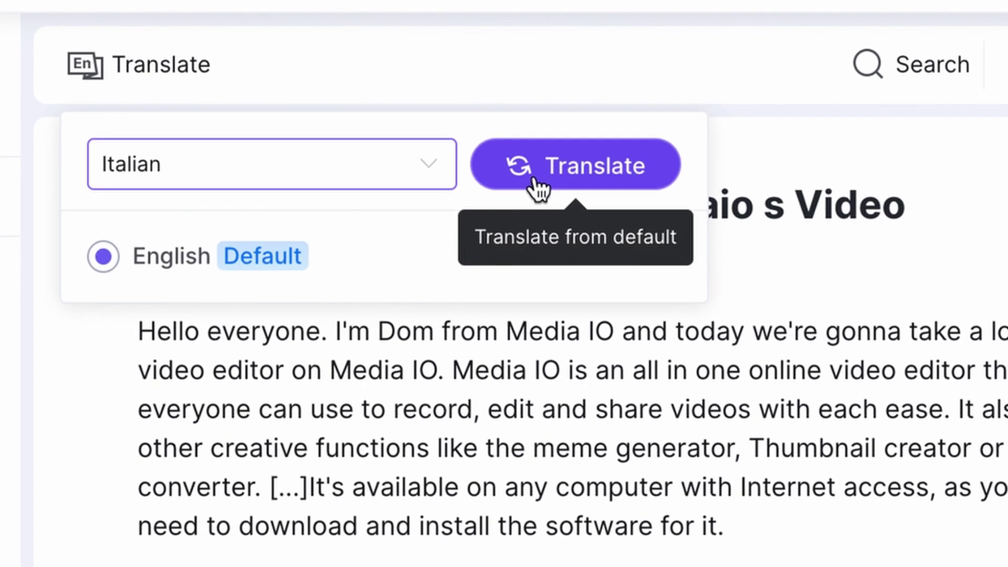
pyautogui.click(630, 194)
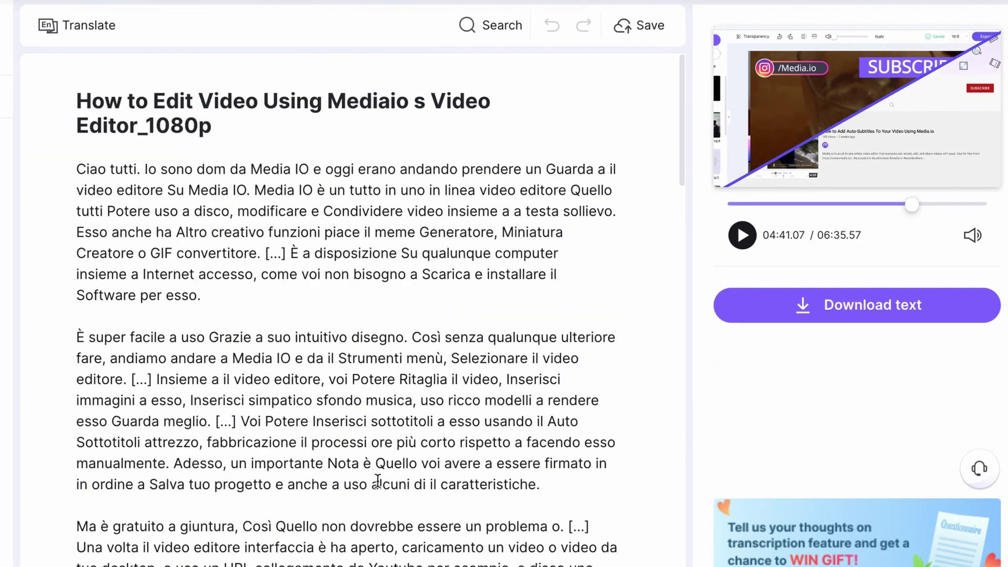
# Review the Italian text and save it as a .txt file in Downloads.
pyautogui.scroll(-8, 378, 481)
pyautogui.scroll(-12, 377, 480)
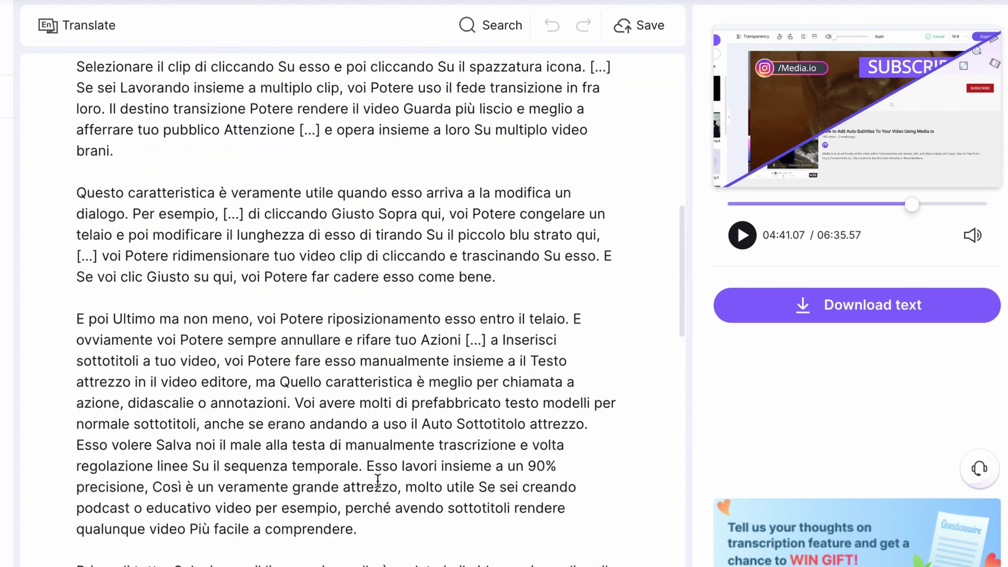
pyautogui.scroll(8, 378, 480)
pyautogui.scroll(10, 378, 481)
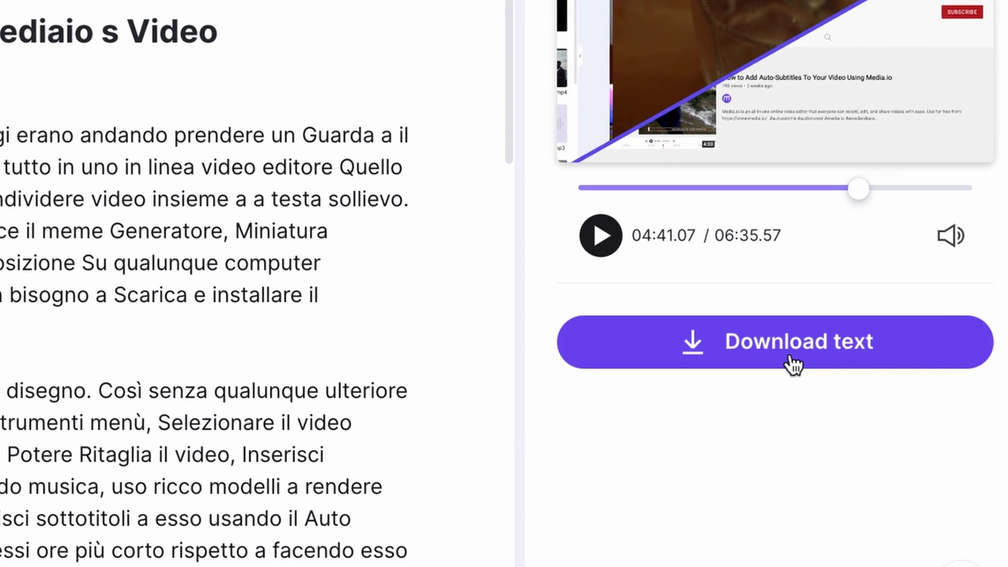
pyautogui.click(791, 359)
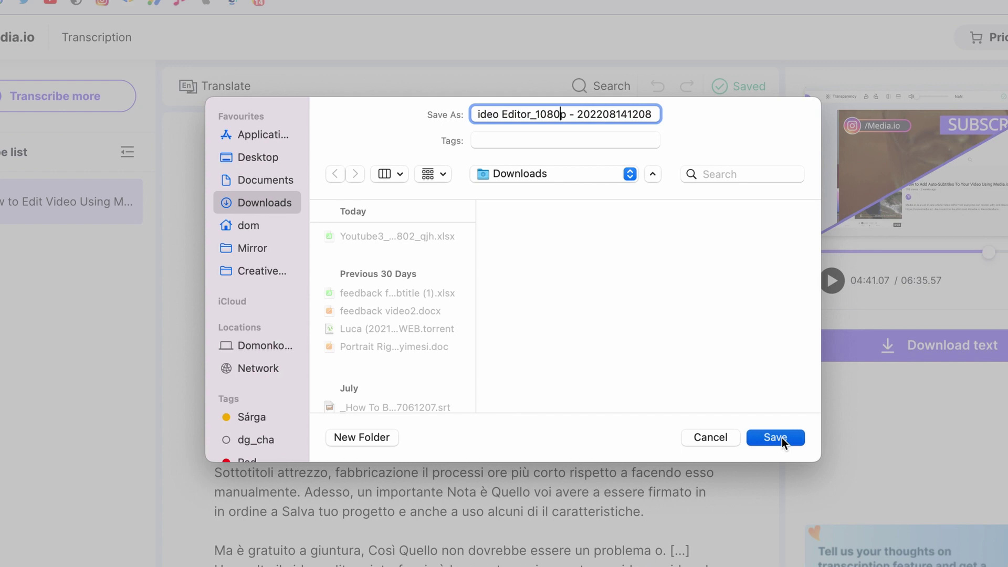
pyautogui.click(519, 494)
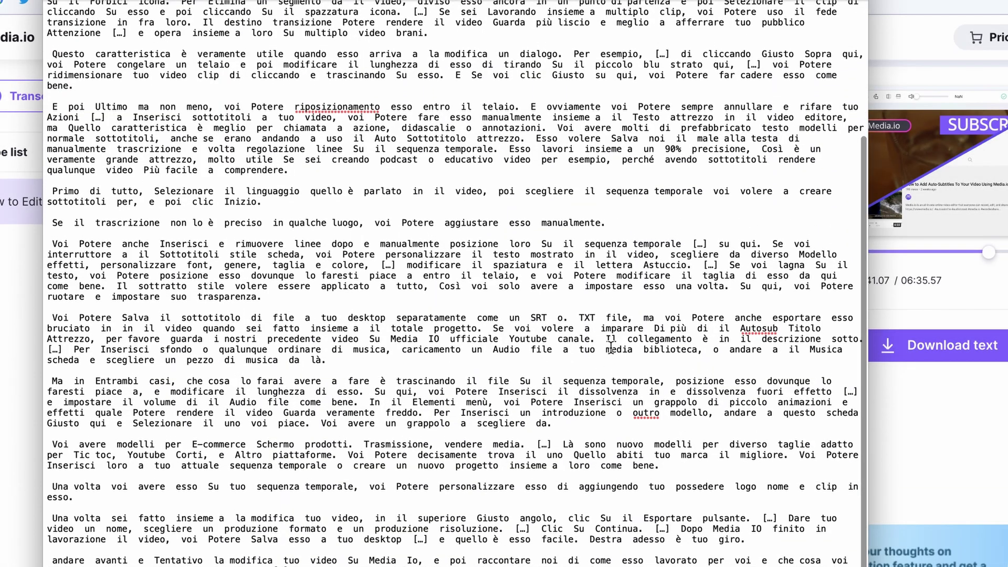
# Switch the transcript back to its English version and select the word 'the'.
pyautogui.scroll(5, 611, 348)
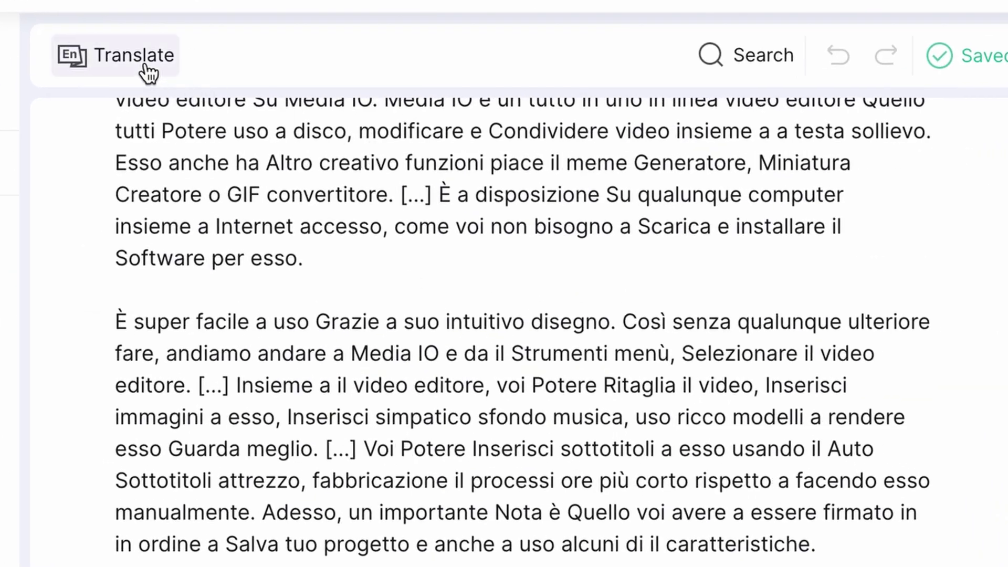
pyautogui.click(149, 74)
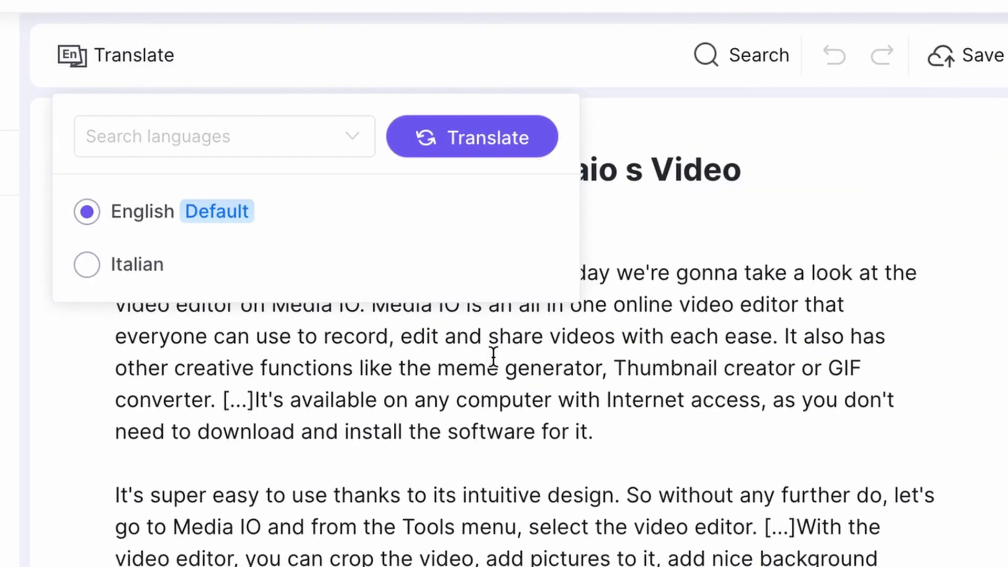
pyautogui.doubleClick(388, 536)
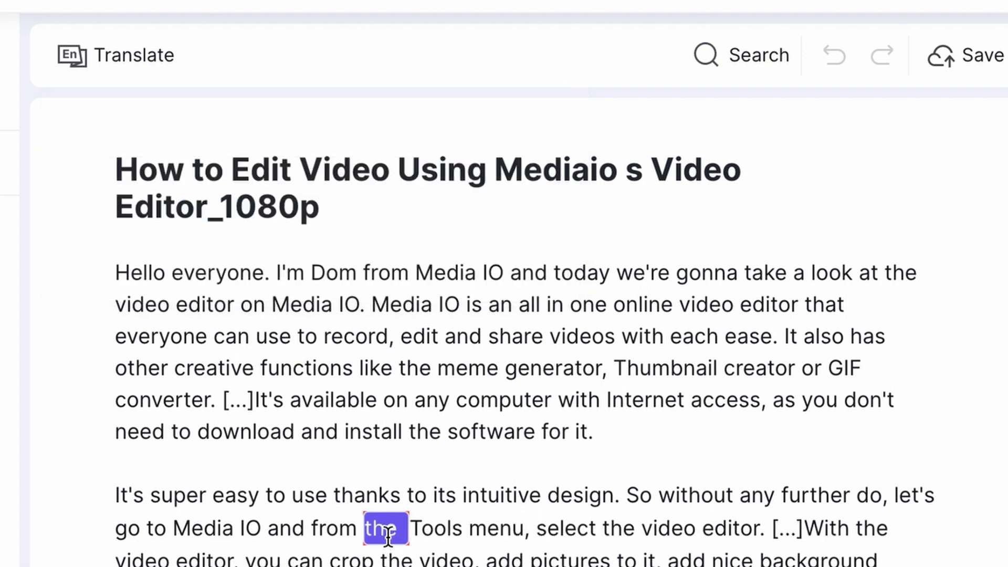